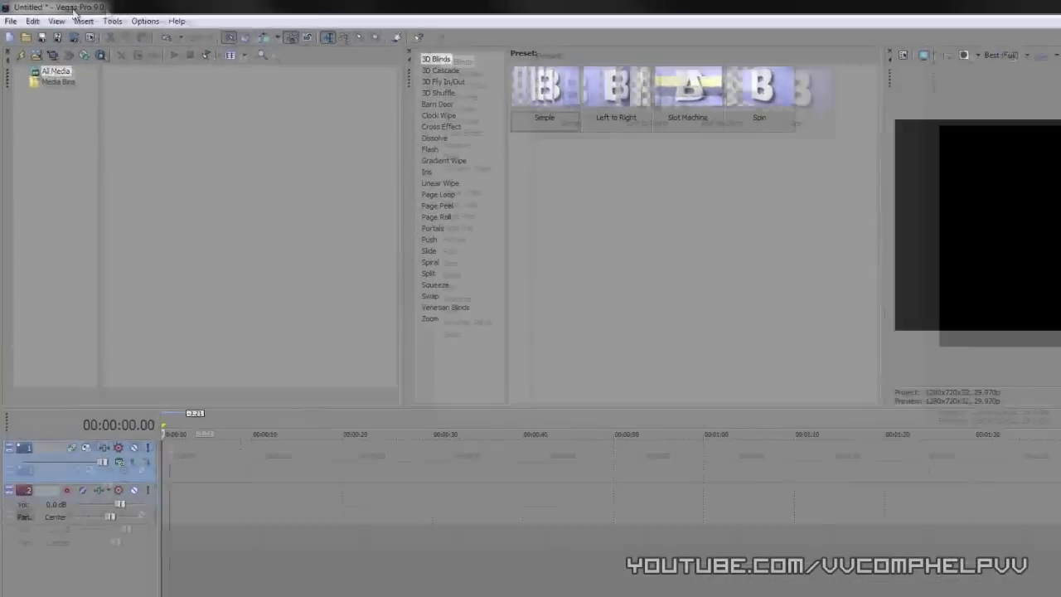
- Import M4H01311.MP4 into Project Media and place it at the timeline's start
double_click(262, 9)
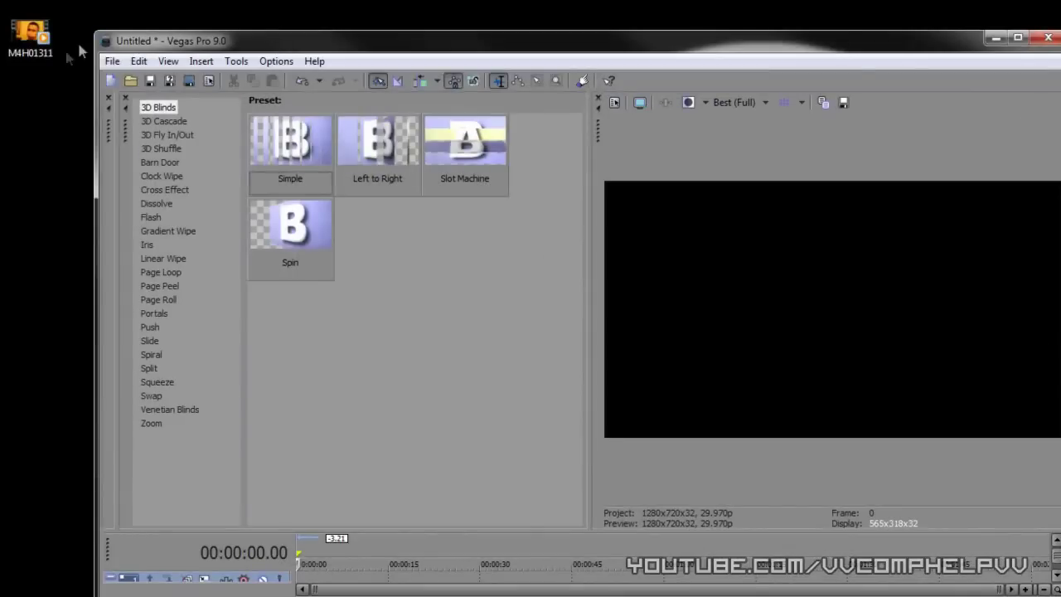
left_click_drag(130, 160, 410, 190)
left_click_drag(31, 33, 288, 214)
left_click(1018, 38)
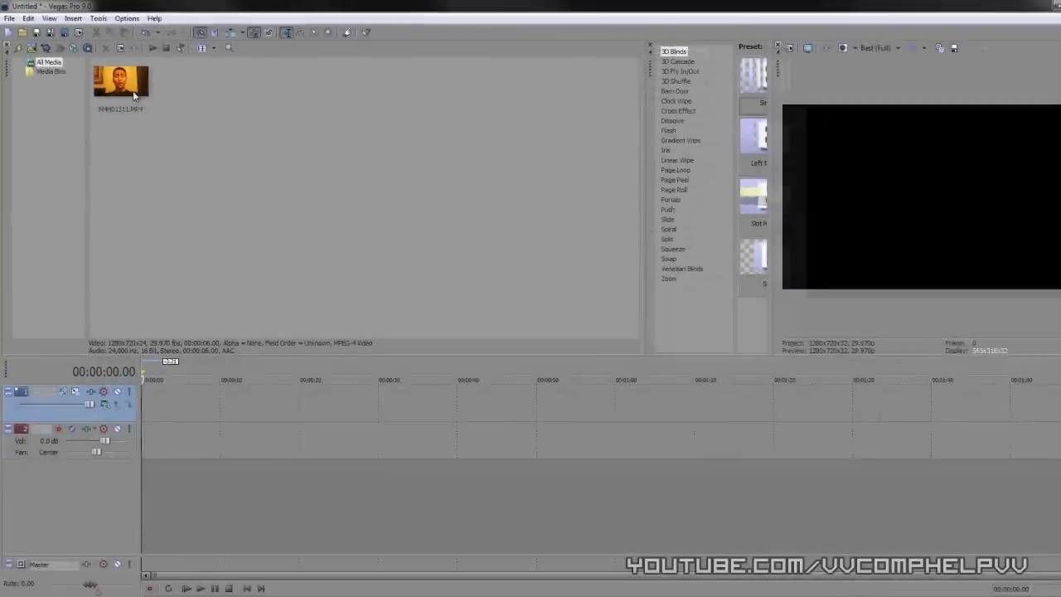
left_click(133, 92)
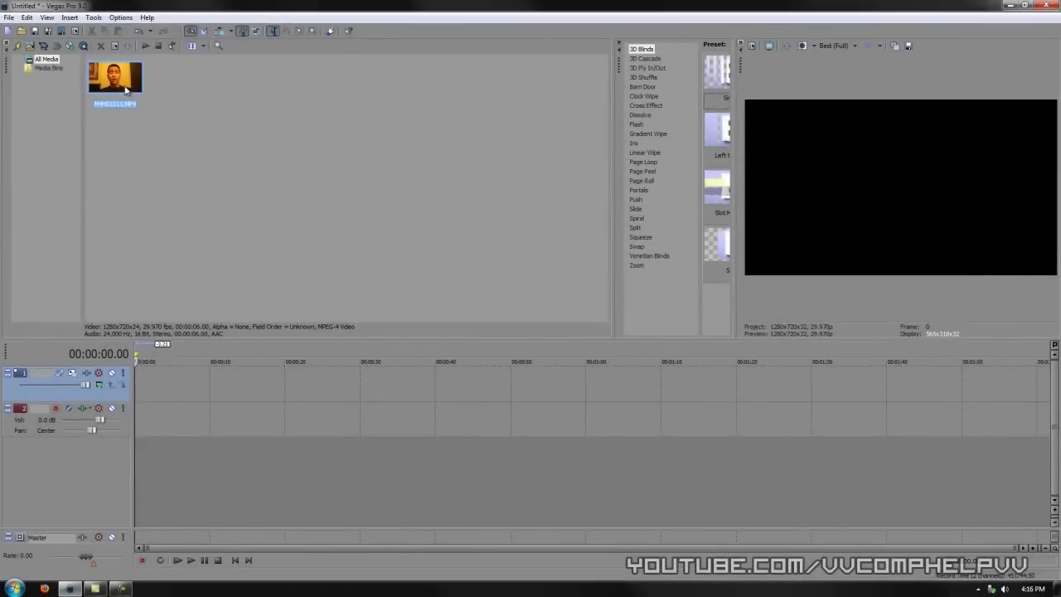
left_click_drag(126, 92, 154, 383)
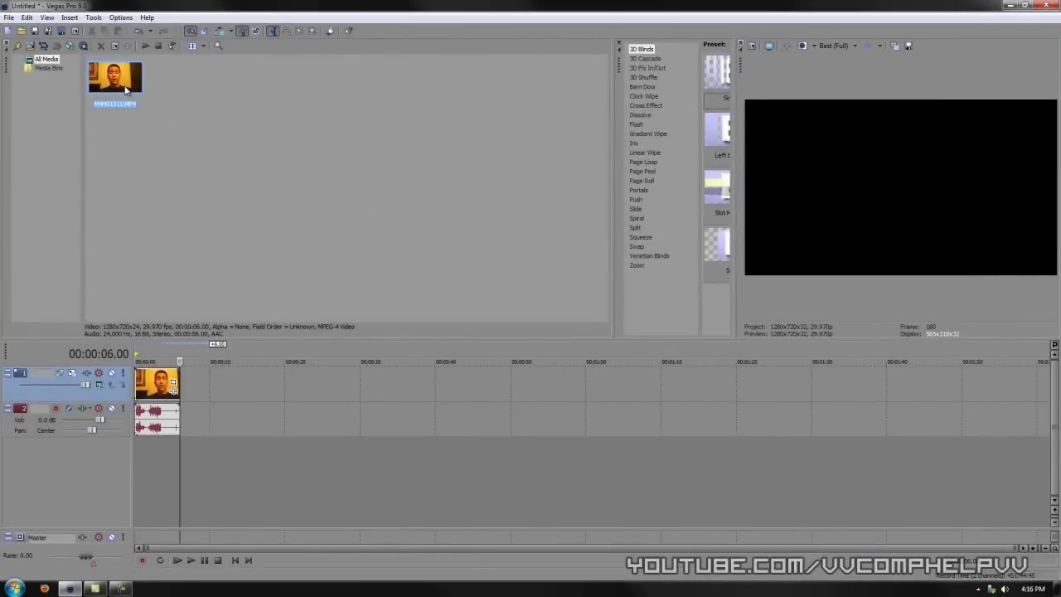
- Preview the 6-second clip by playing, pausing, and returning to the start
left_click(235, 560)
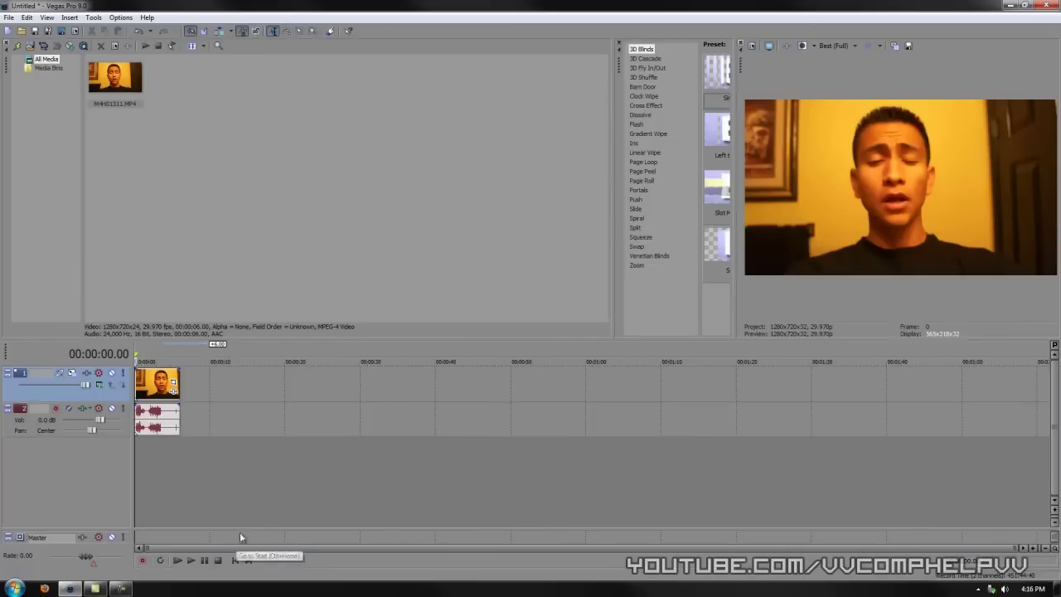
left_click(196, 565)
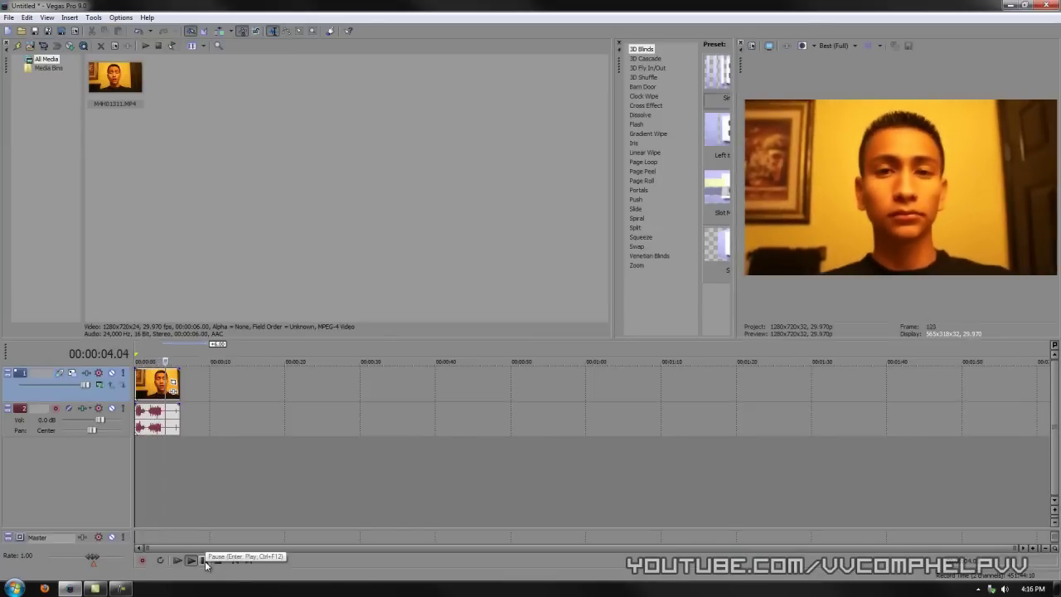
left_click(205, 561)
left_click(235, 560)
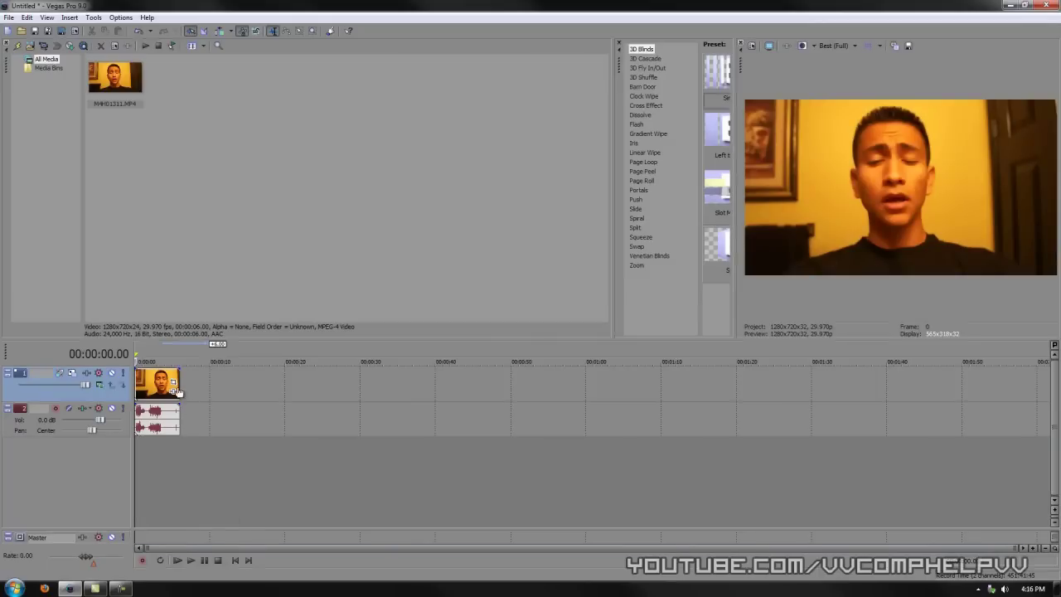
key("ctrl")
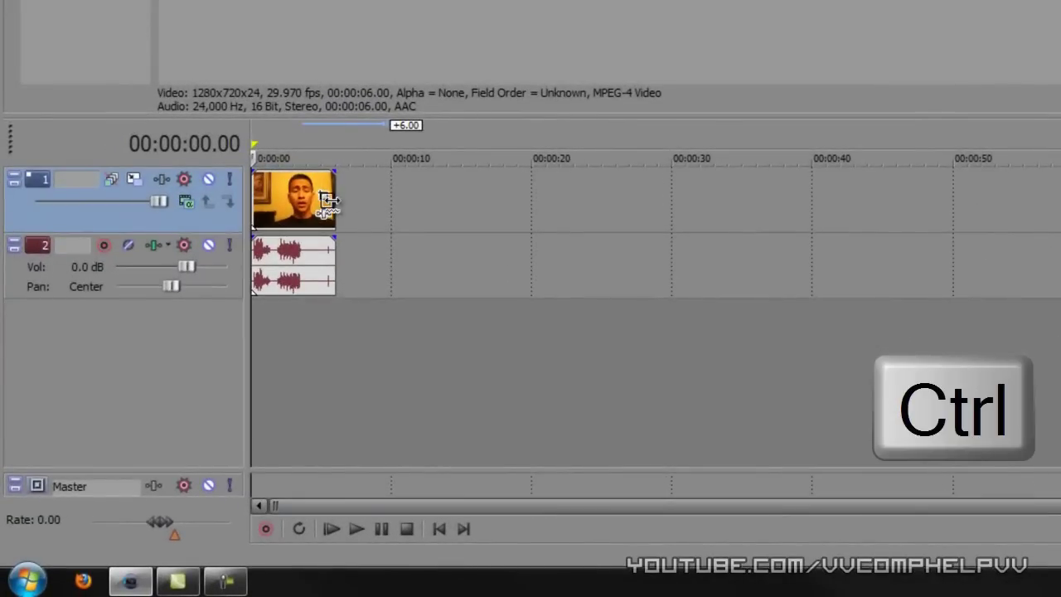
- Ctrl-drag the clip's right edge out to about 00:00:24, then play the slowed result
left_click_drag(332, 201, 721, 241)
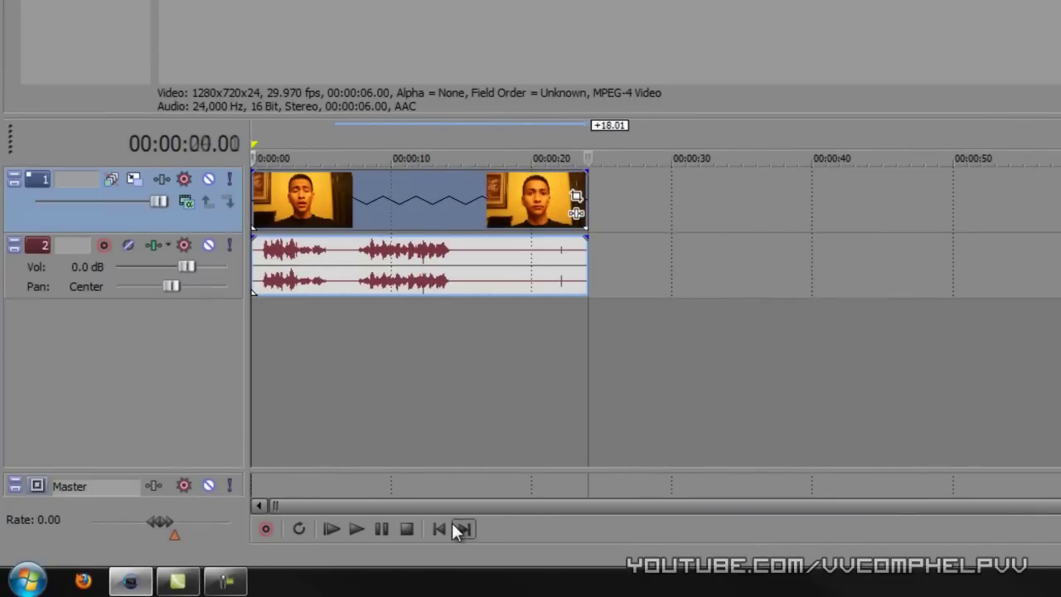
left_click(462, 529)
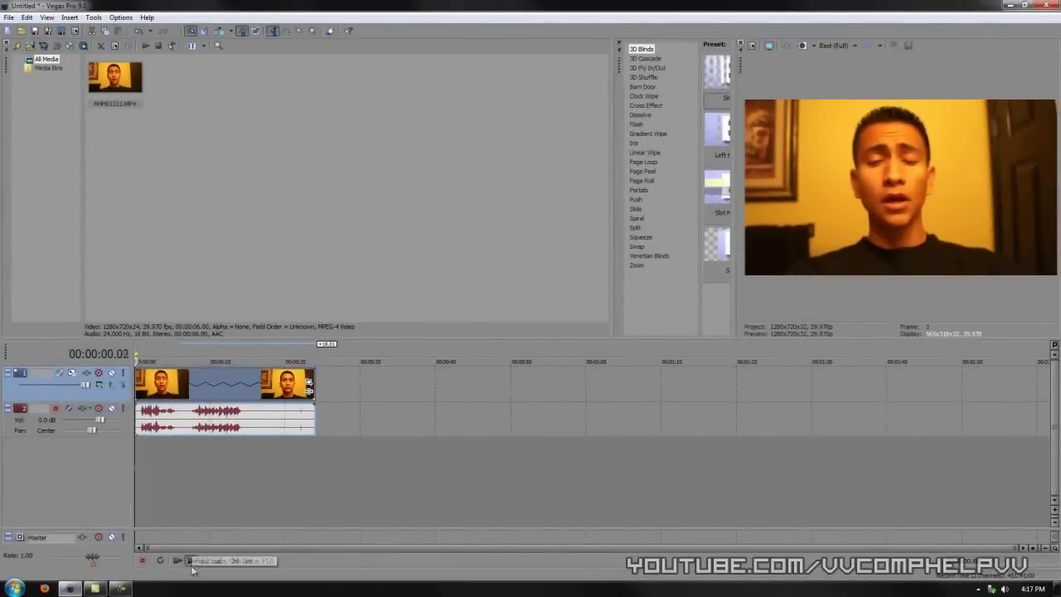
left_click(215, 561)
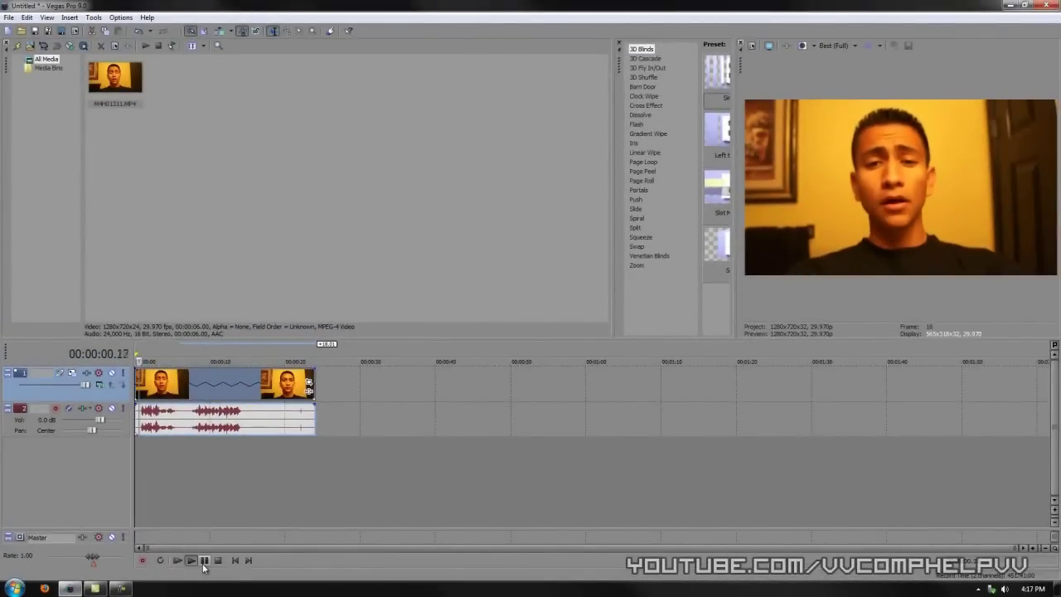
left_click(204, 561)
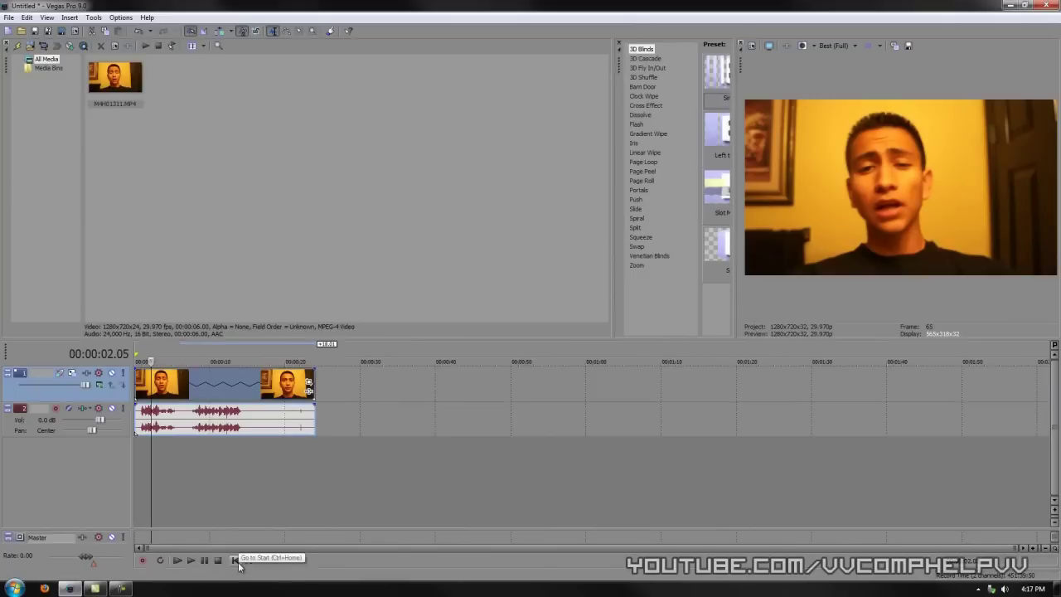
left_click(190, 561)
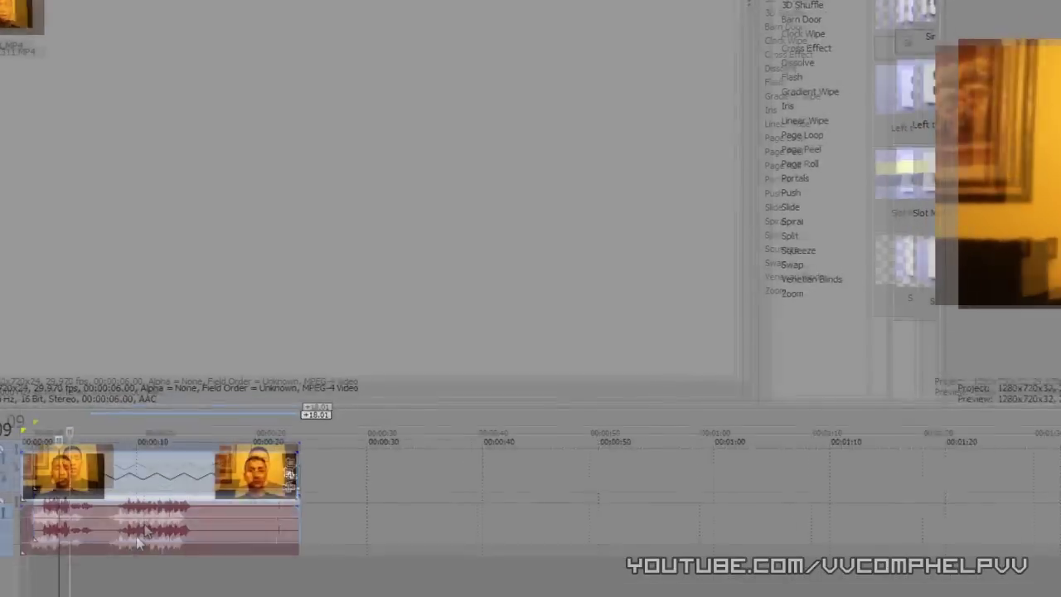
- Enable Lock to stretch in the audio event's Properties
right_click(220, 423)
left_click(160, 548)
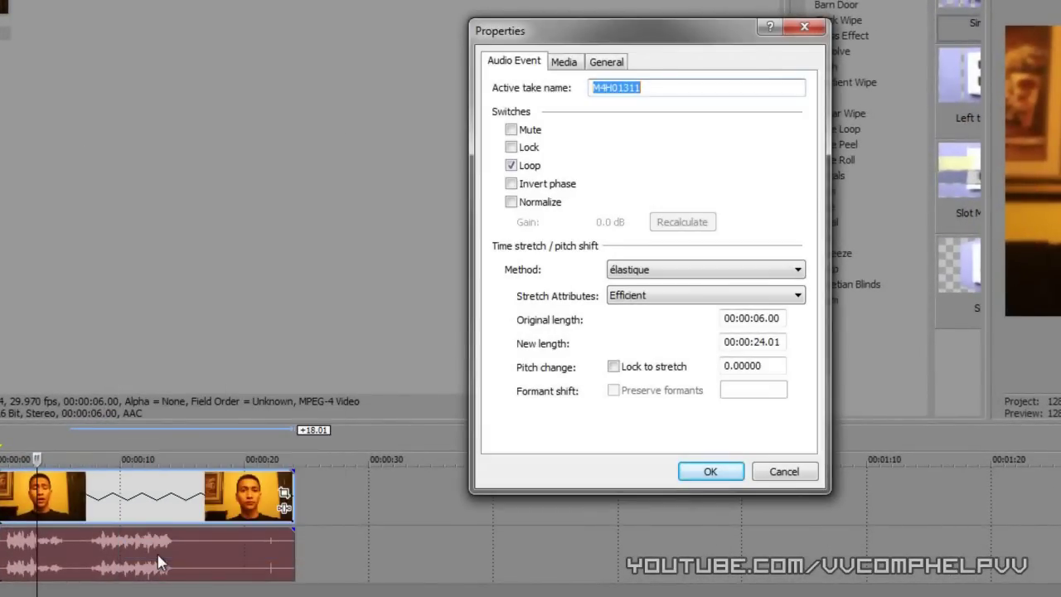
left_click(614, 367)
left_click(710, 471)
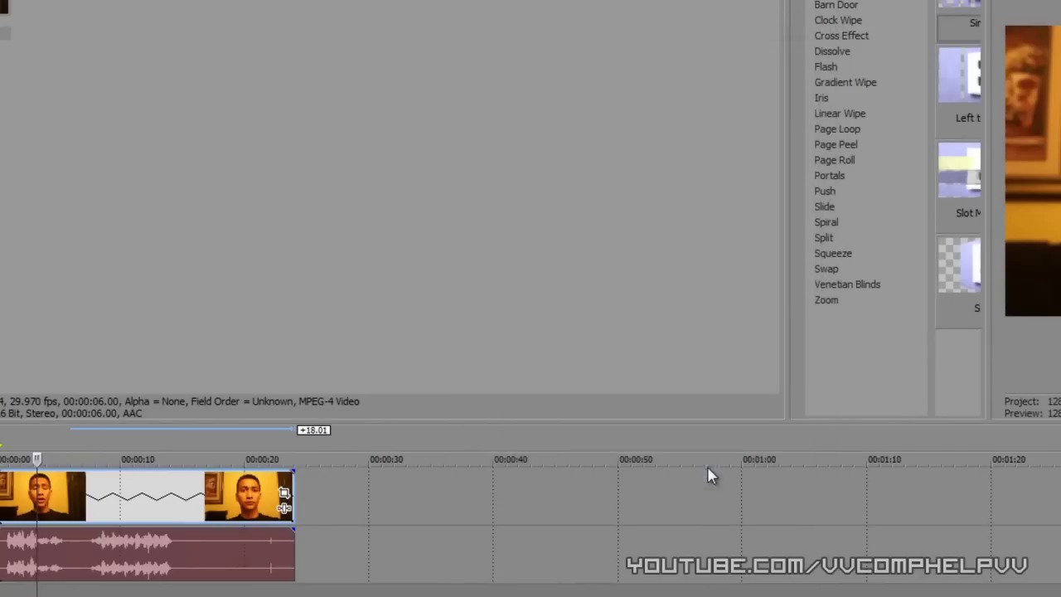
left_click(567, 547)
- Apply Disable resample in the video event's Properties
left_click(245, 500)
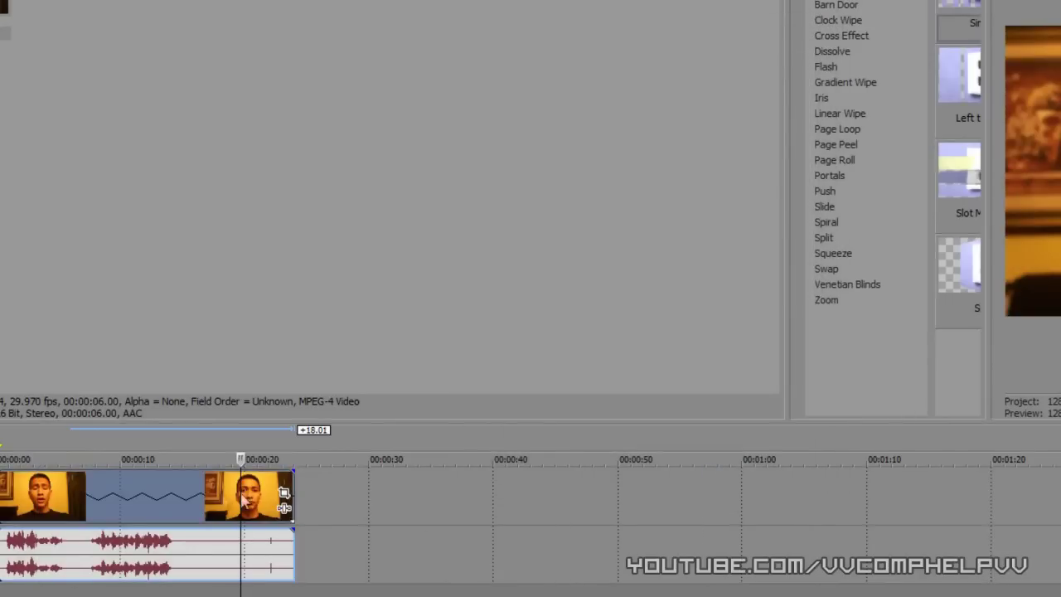
right_click(219, 494)
left_click(309, 488)
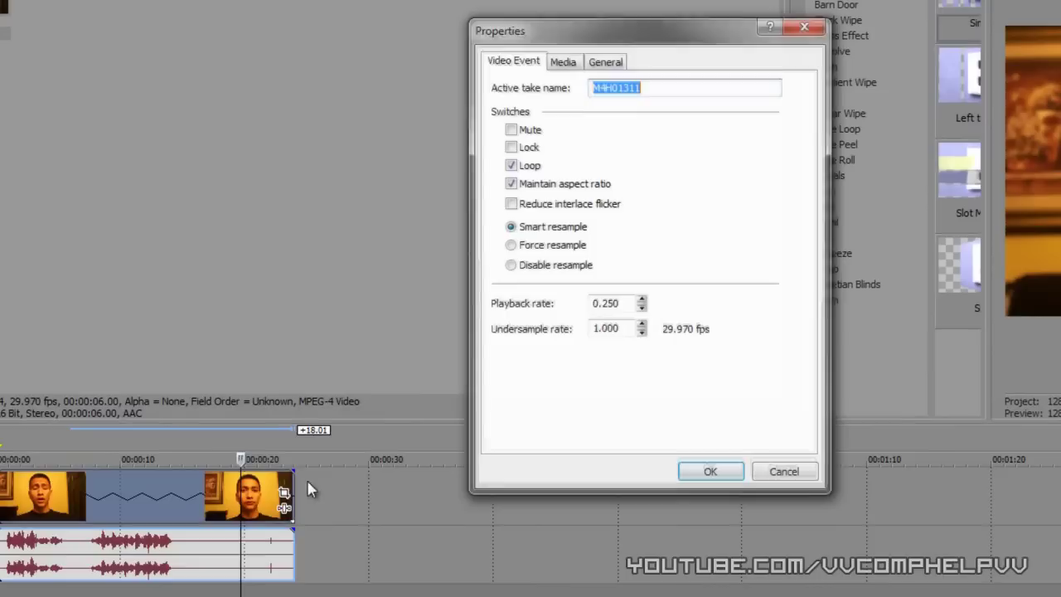
left_click(510, 264)
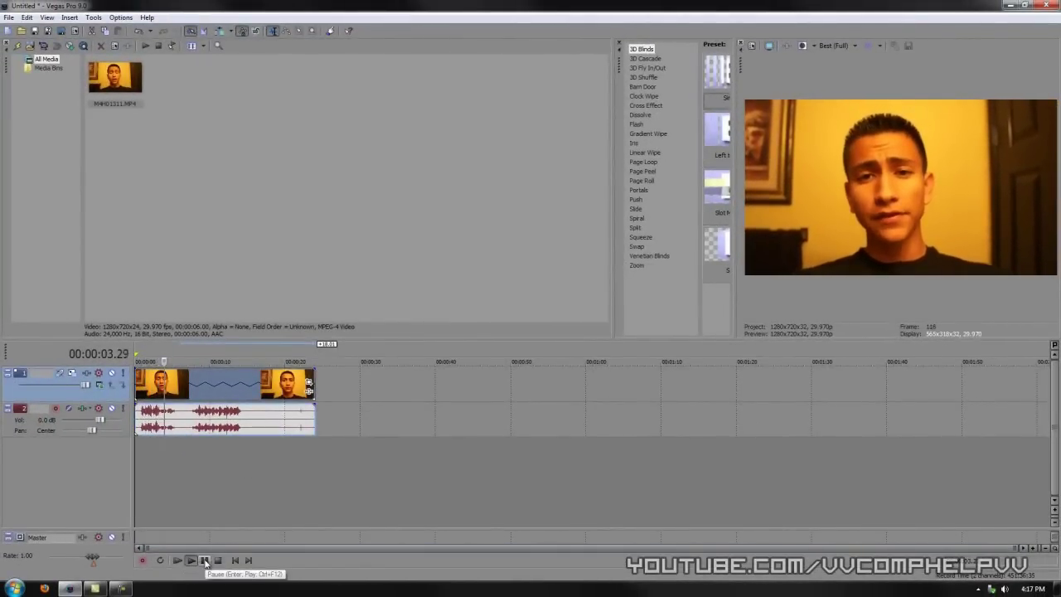
- Shorten the stretched clip by dragging its right edge, then play it from the start
left_click(204, 560)
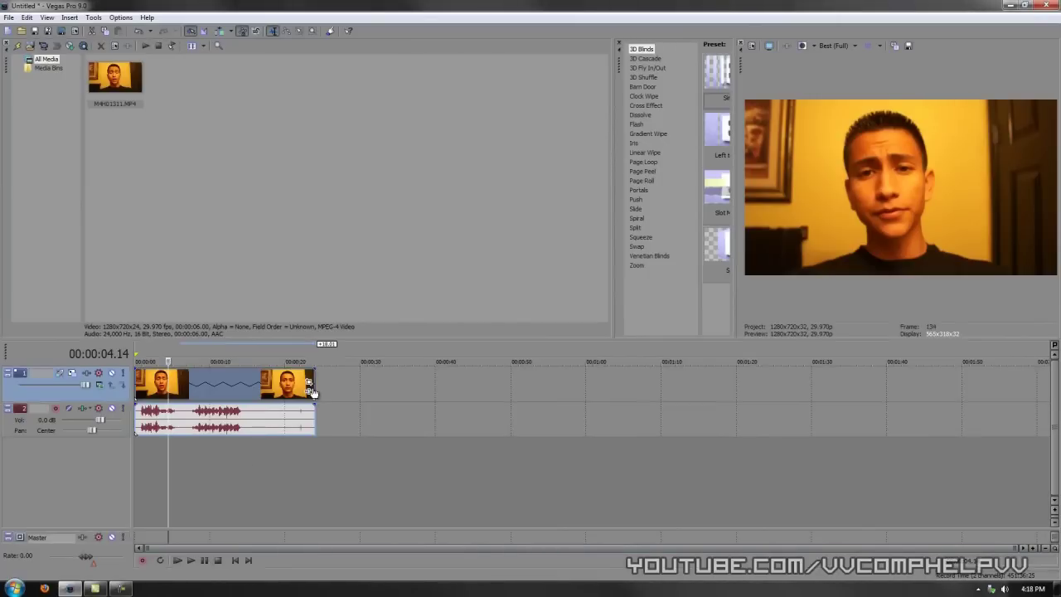
left_click_drag(313, 379, 255, 383)
left_click(235, 561)
left_click(192, 561)
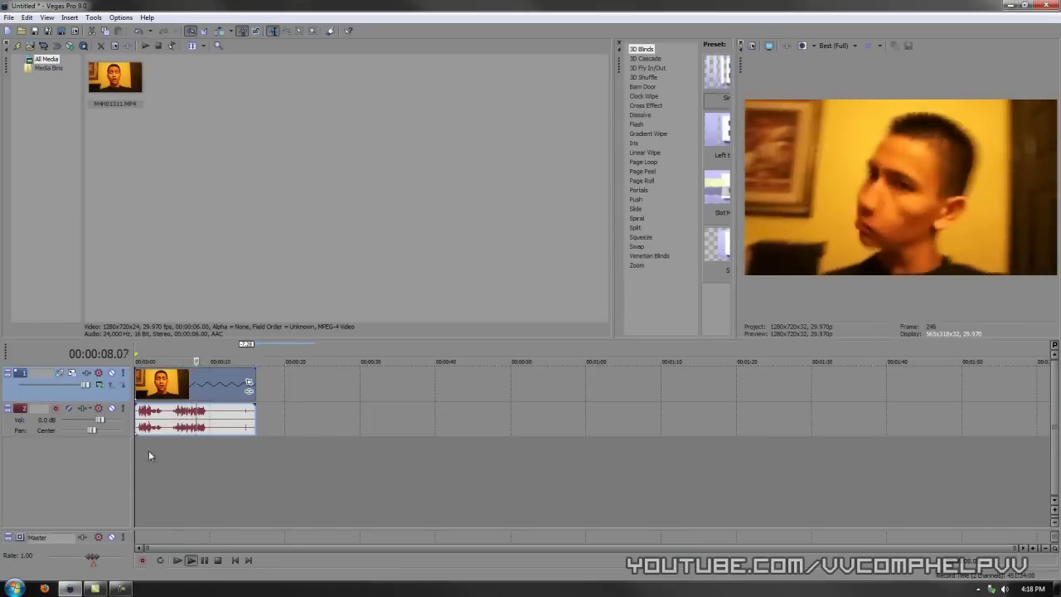
left_click(219, 561)
- Review the audio event's Lock to stretch setting without changes, then compress the clip to about 4 seconds
right_click(201, 428)
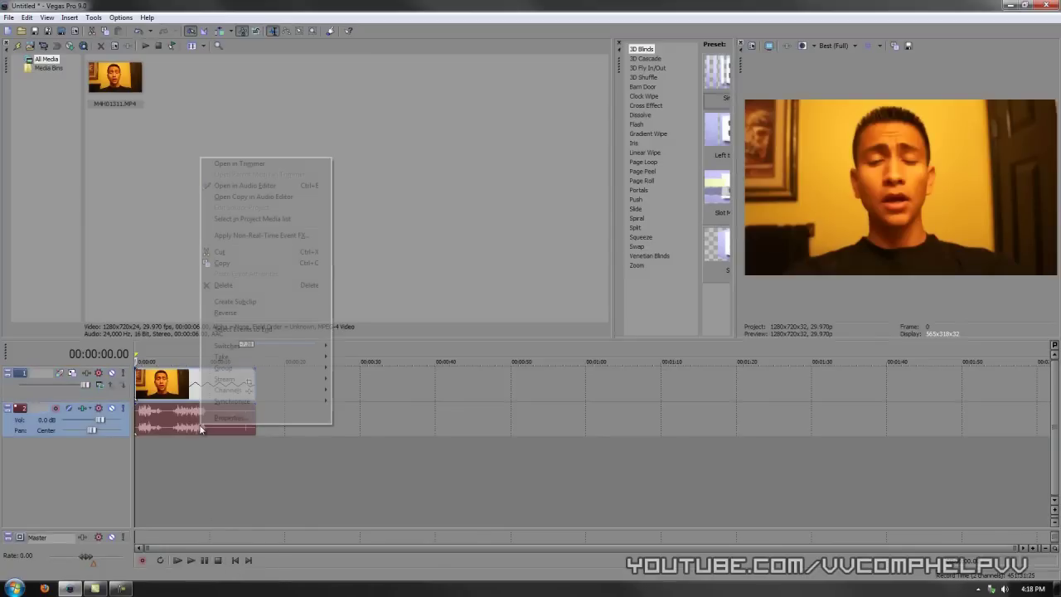
left_click(228, 421)
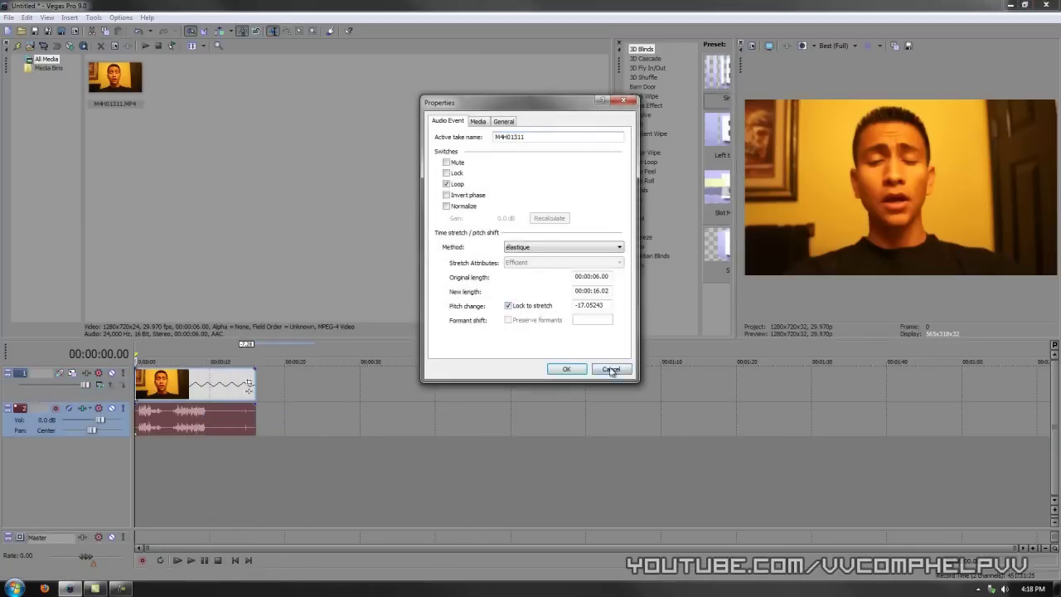
left_click(611, 369)
right_click(228, 419)
left_click(361, 455)
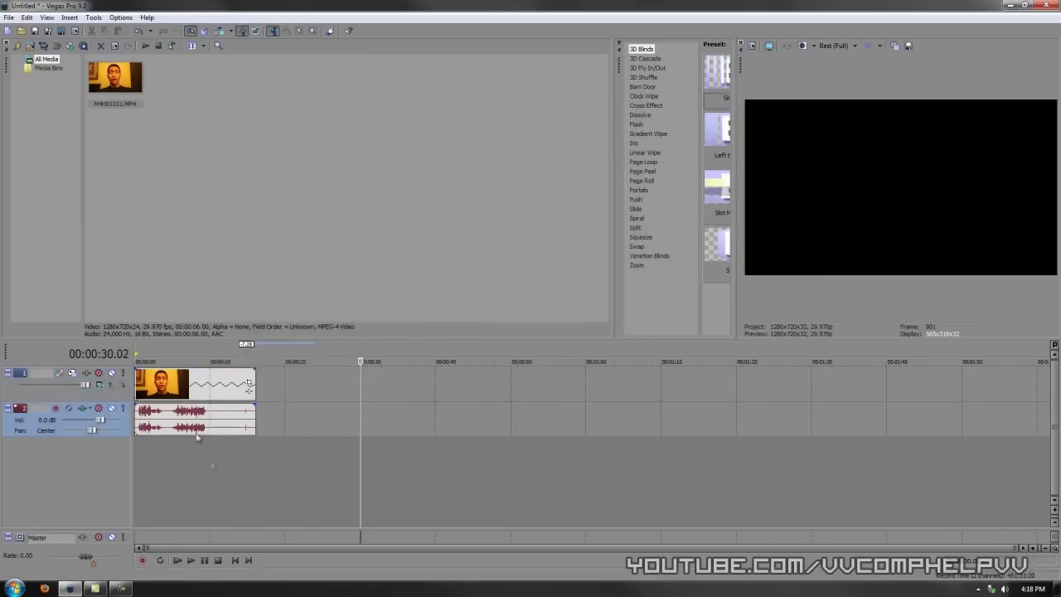
left_click_drag(253, 383, 168, 383)
left_click(235, 561)
- Replay the clip, then trim it to a tiny sliver and play it back
left_click(190, 560)
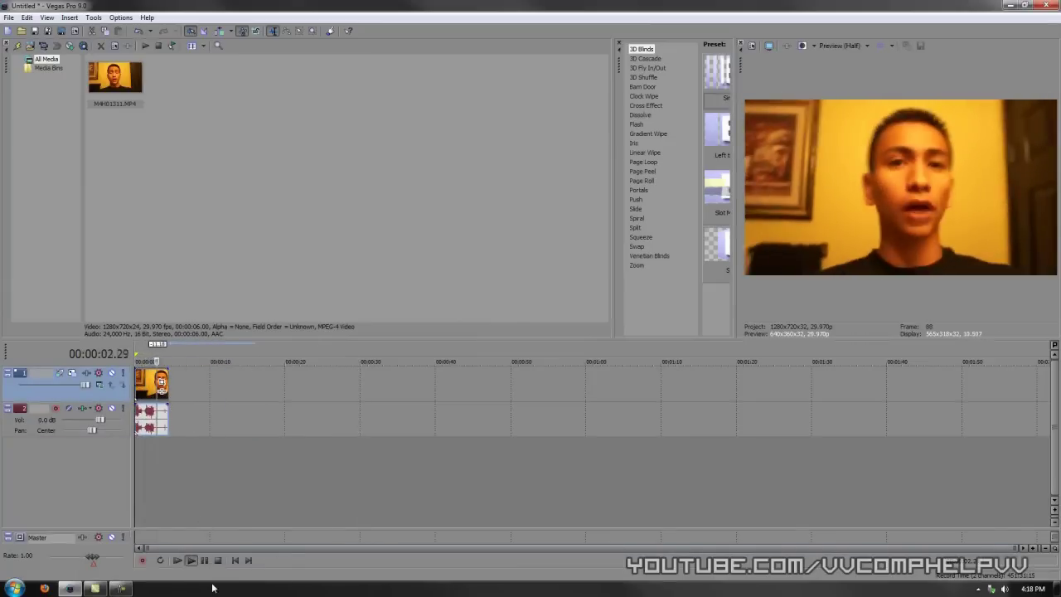
left_click(218, 561)
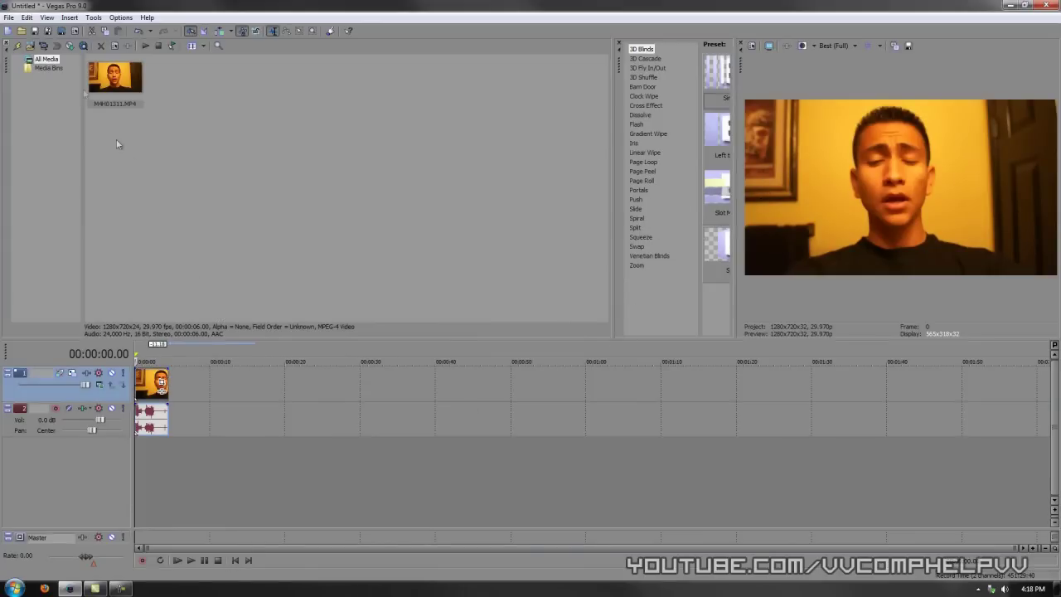
left_click(9, 17)
left_click(397, 139)
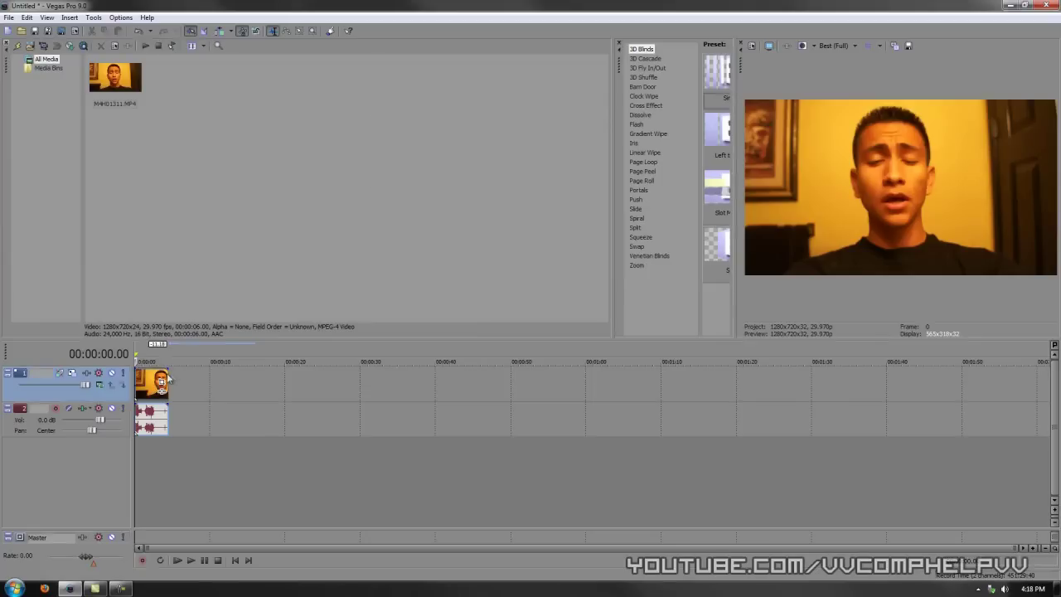
left_click_drag(165, 379, 143, 380)
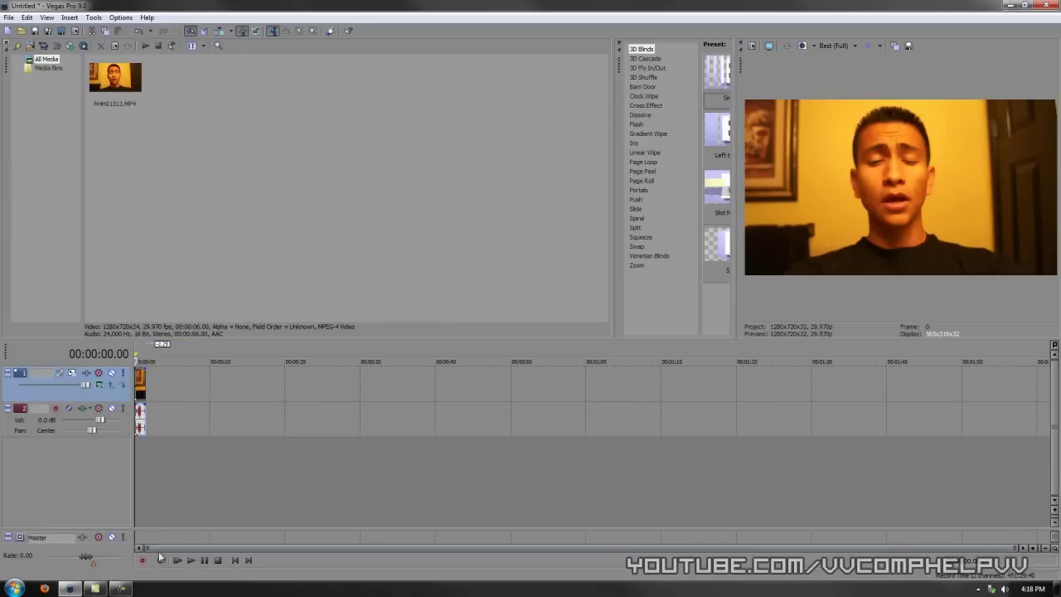
left_click(184, 560)
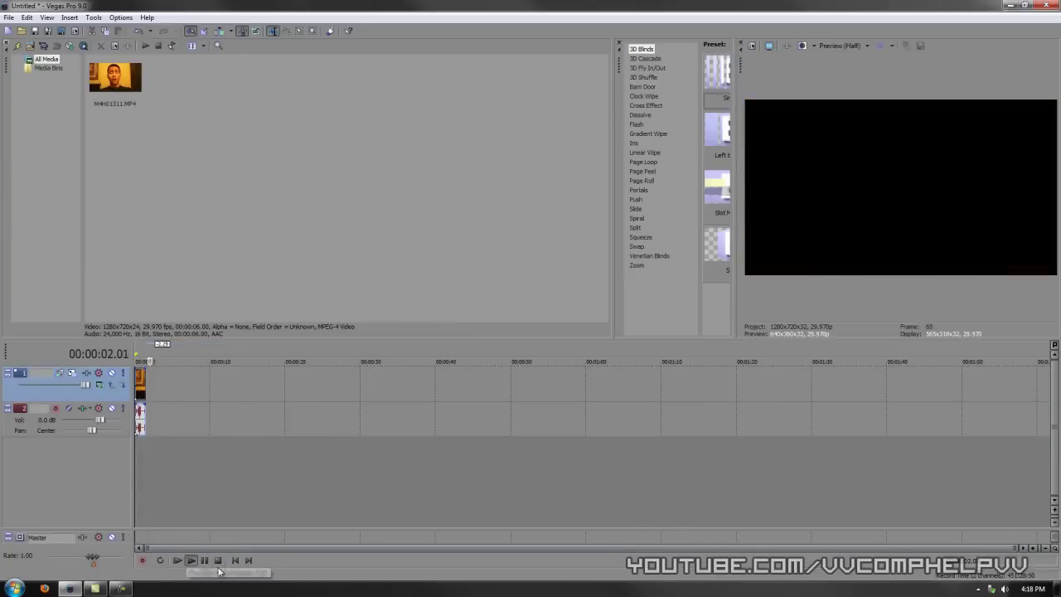
- Extend the clip, then settle on about 3.5 seconds and play it from the start
left_click_drag(141, 383, 159, 410)
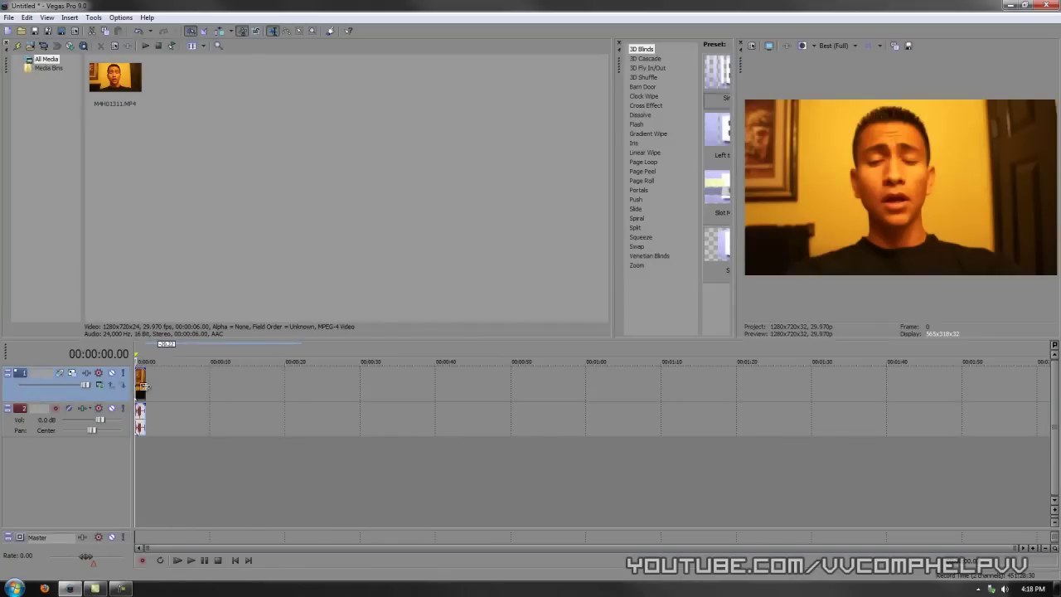
left_click_drag(144, 387, 163, 404)
left_click(190, 561)
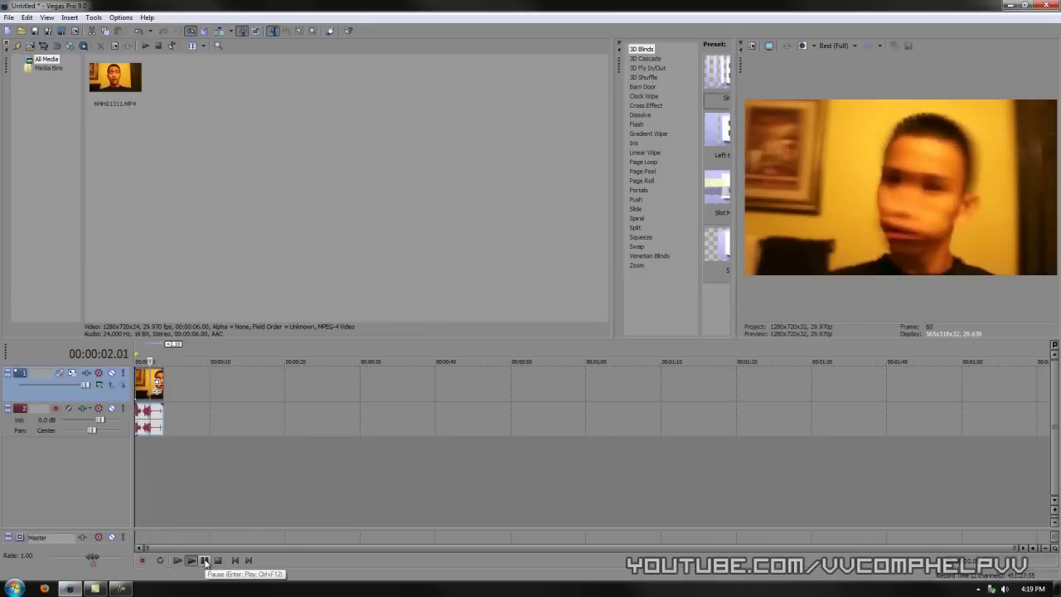
left_click(207, 563)
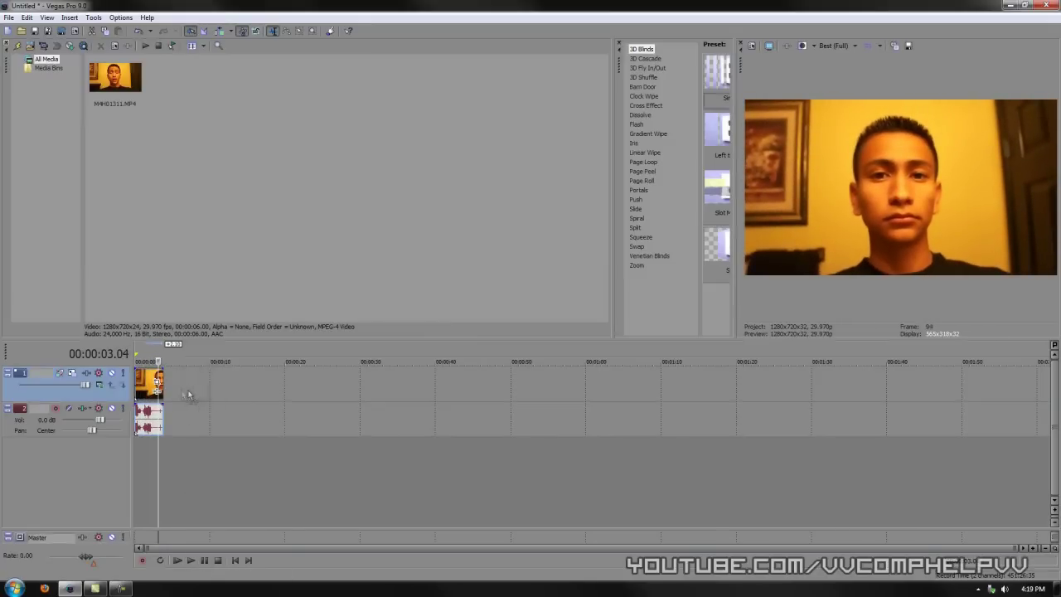
left_click_drag(163, 396, 268, 383)
left_click(211, 562)
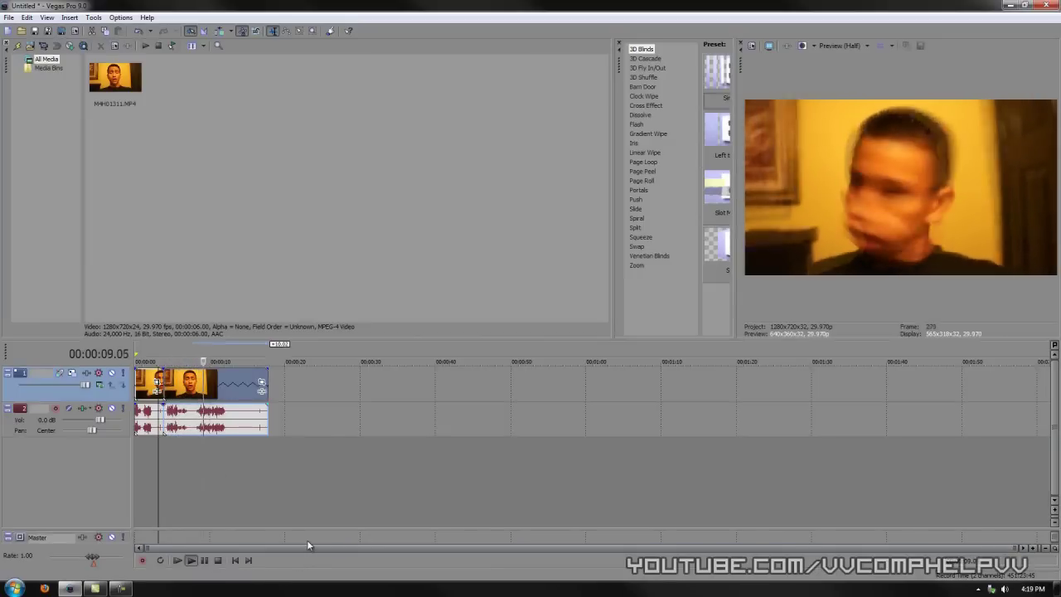
key("space")
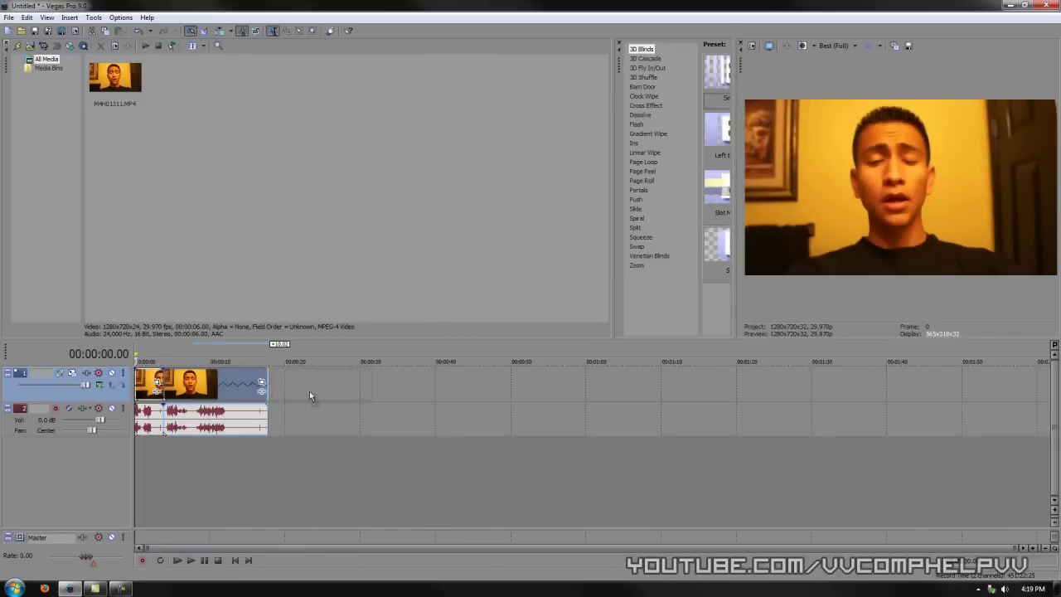
key("ctrl+v")
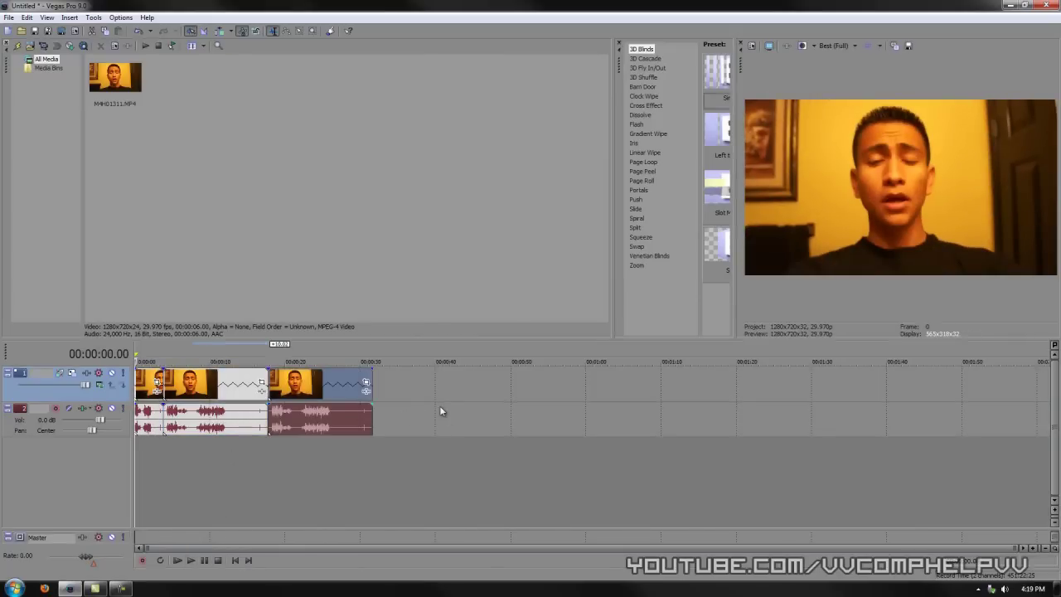
left_click(312, 427)
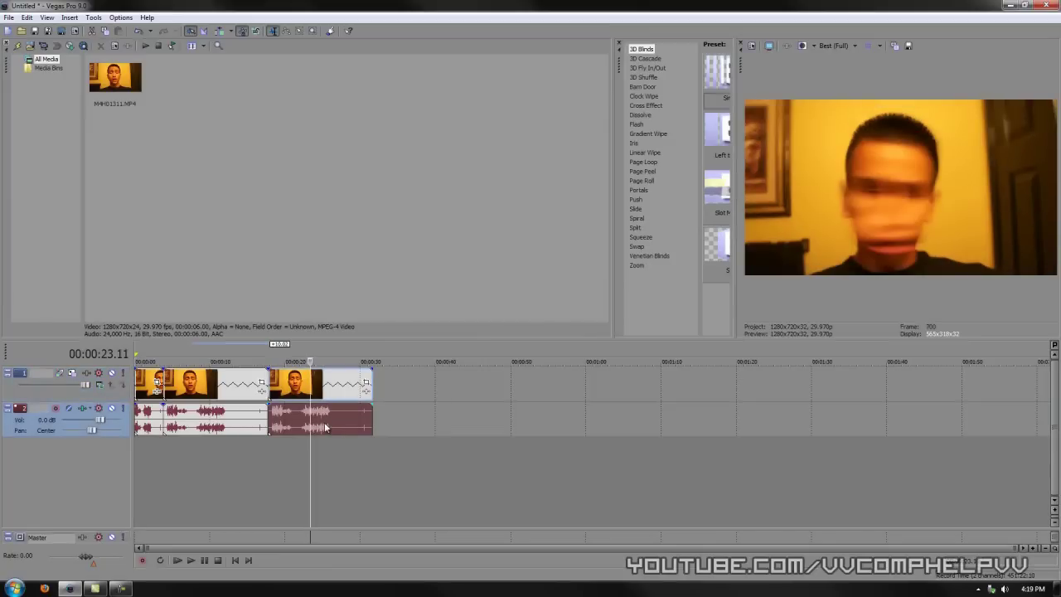
right_click(325, 427)
left_click(348, 416)
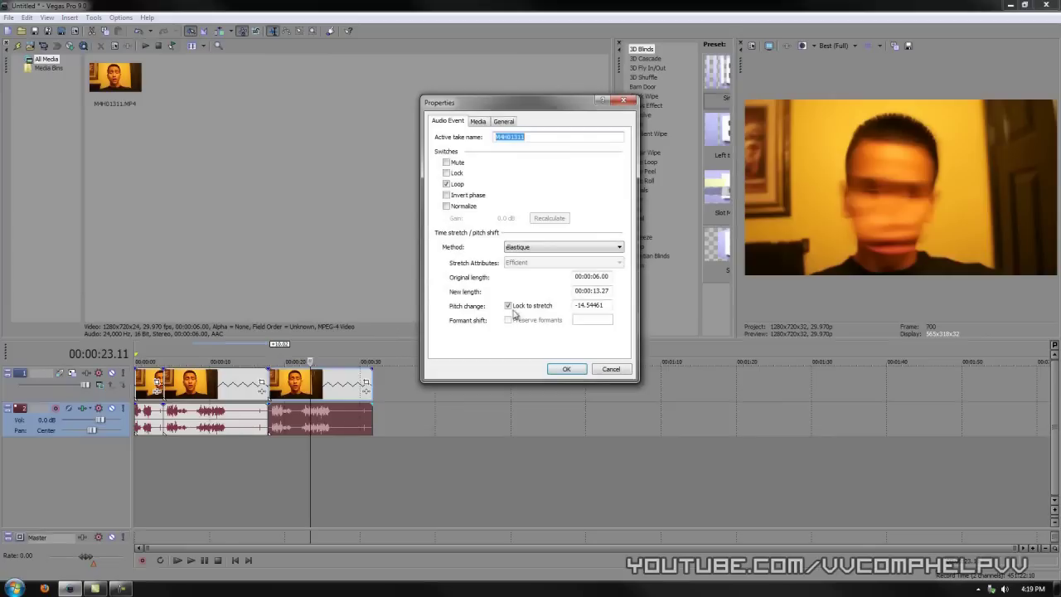
left_click(612, 369)
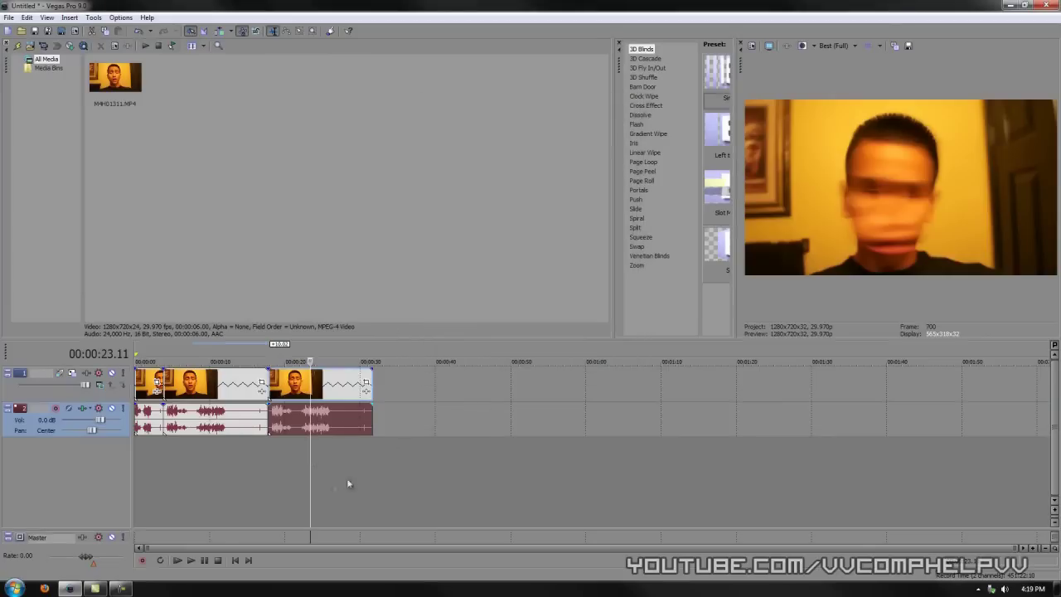
left_click(300, 388)
key("ctrl+z")
key("ctrl+z")
key("ctrl+z")
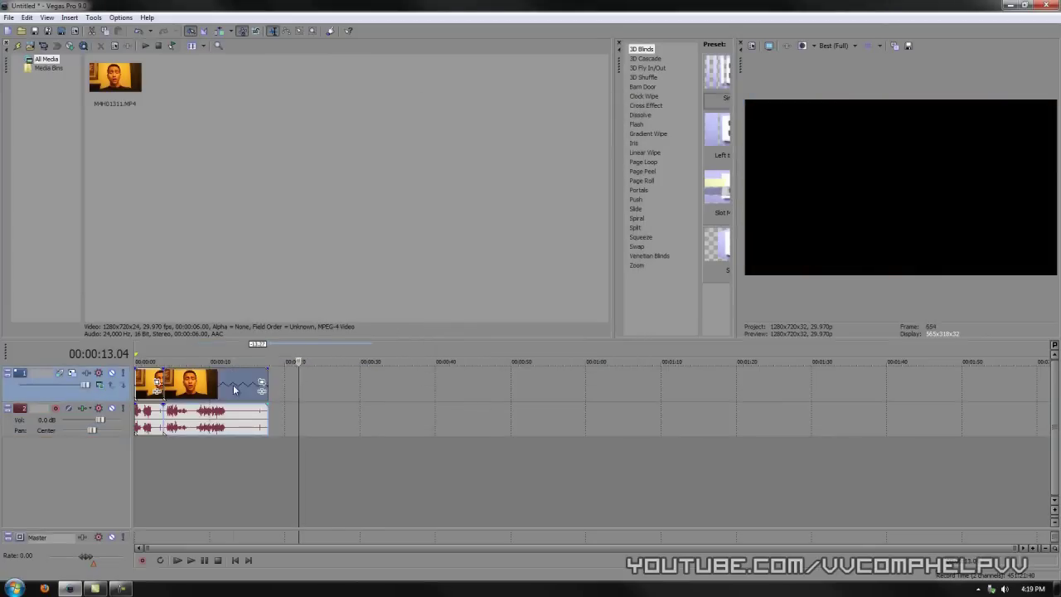
left_click(142, 387)
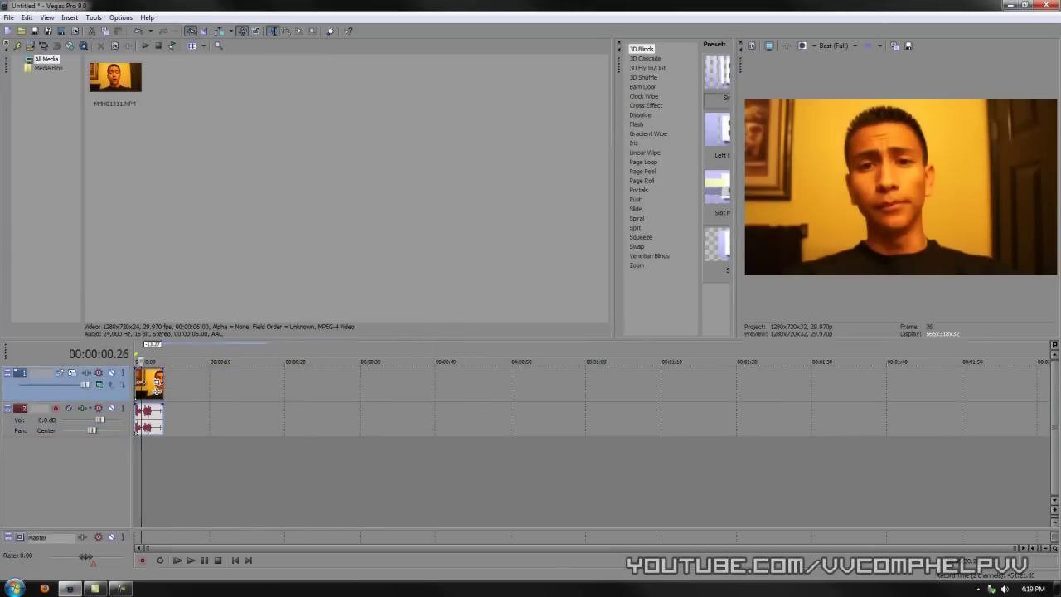